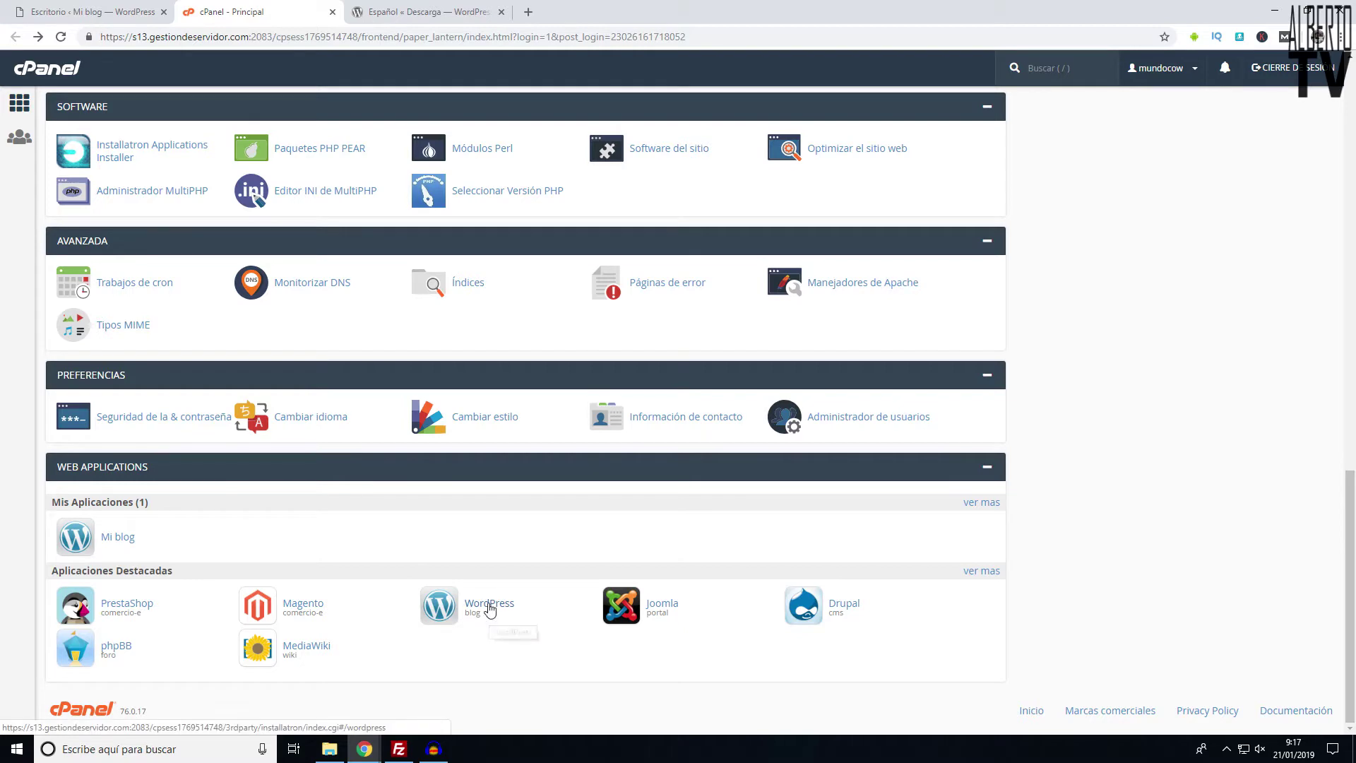
View the WordPress application page in Installatron and the WordPress.org download page
click(490, 607)
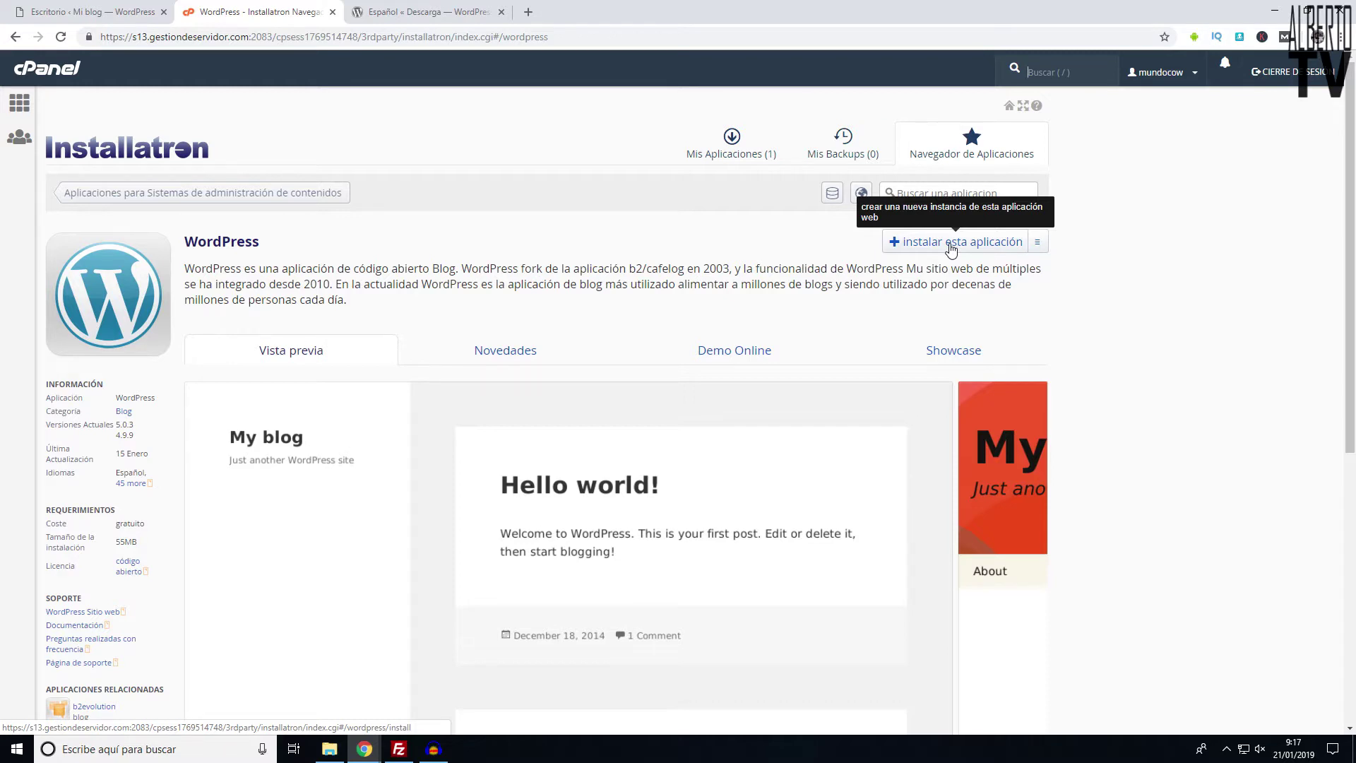
click(428, 12)
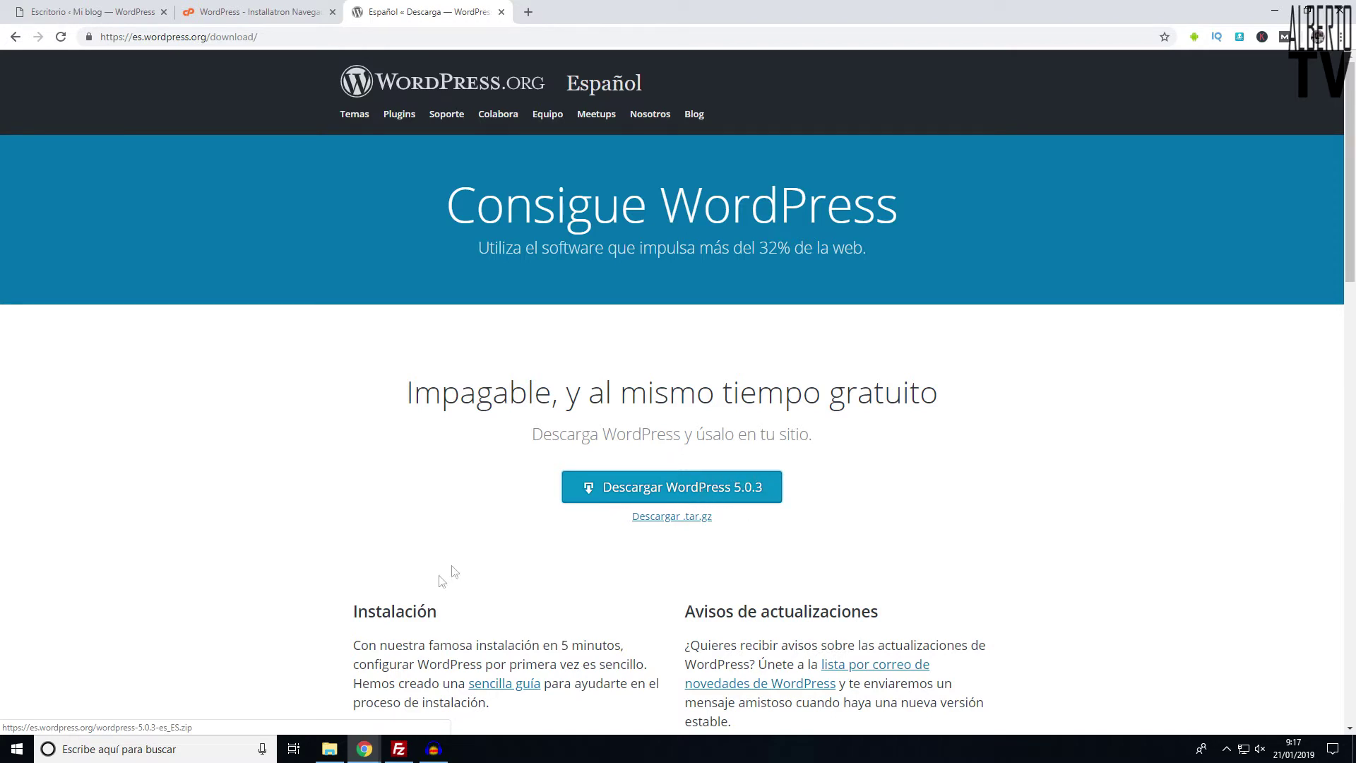
In File Explorer, extract the wordpress-5.0.3-es_ES archive into its own folder and open that folder
click(329, 750)
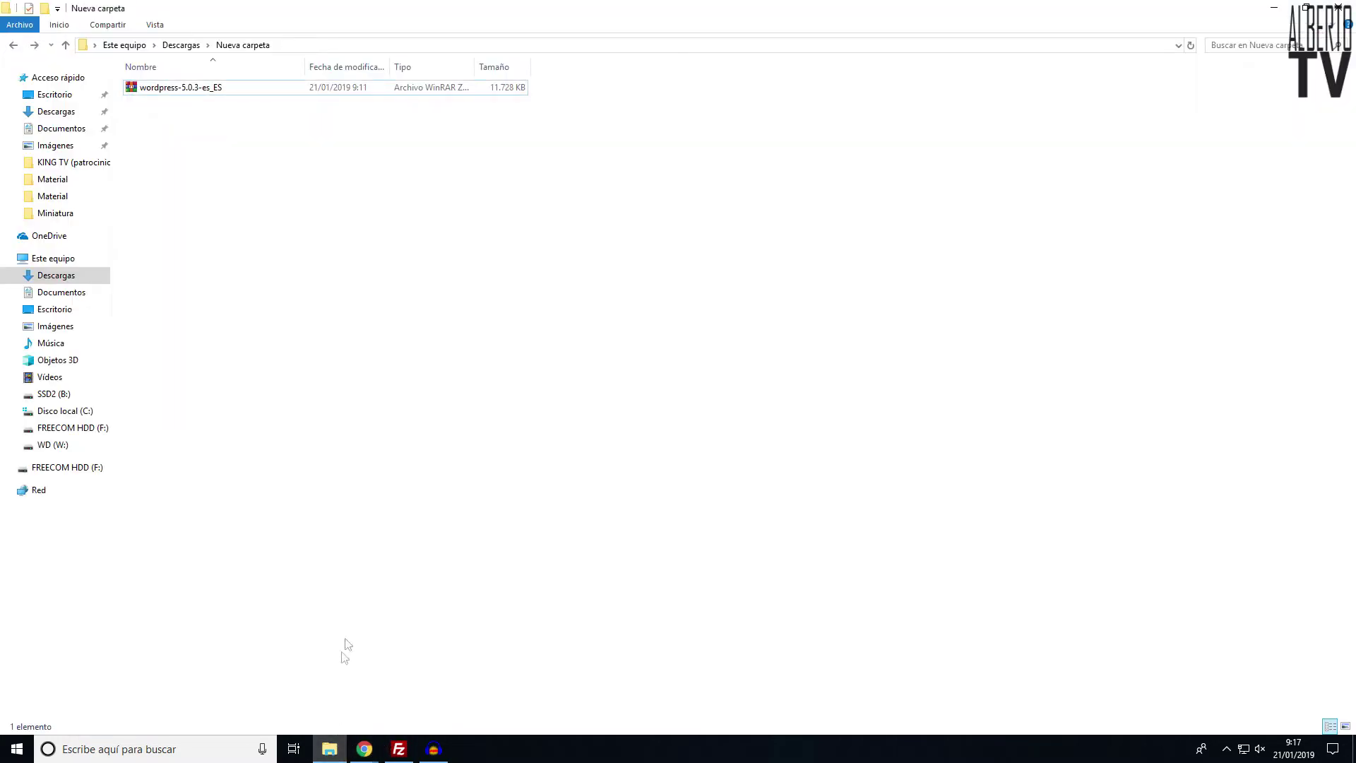
right_click(172, 89)
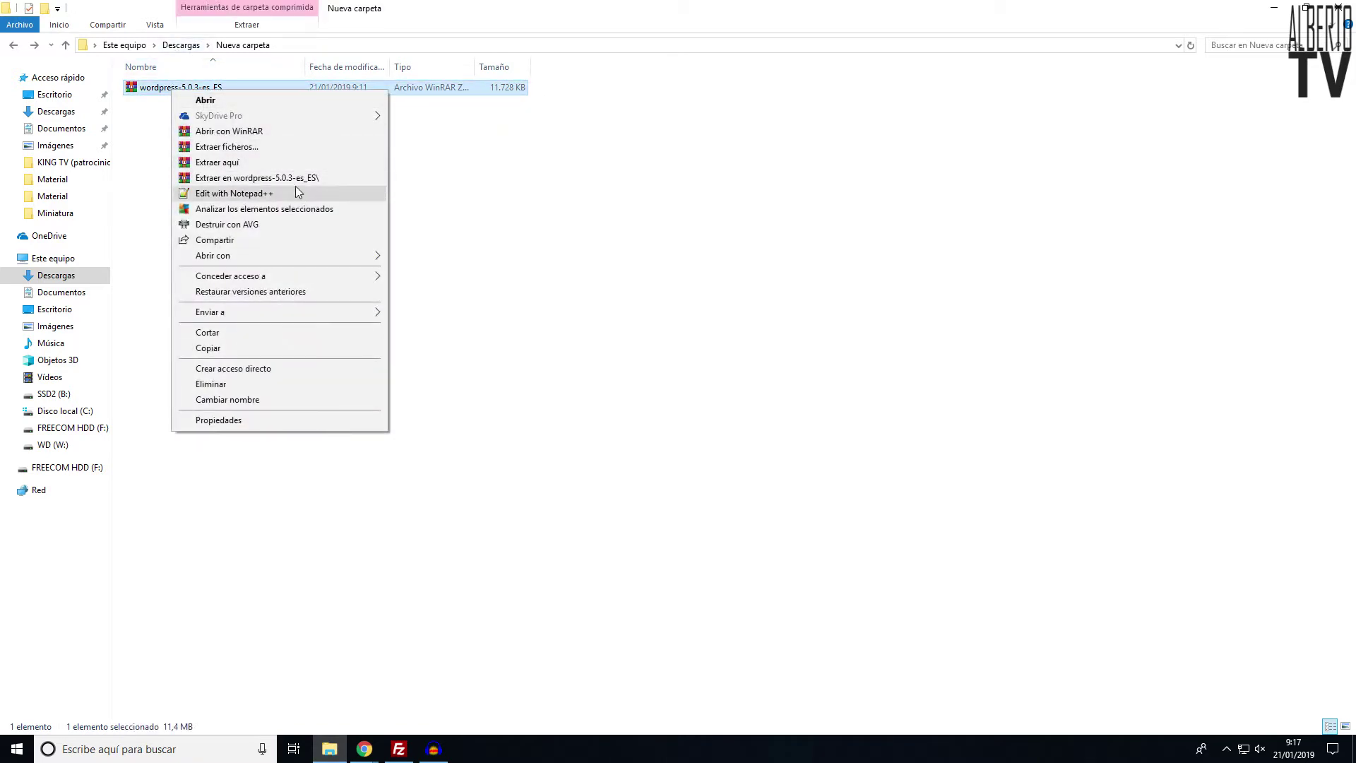
click(294, 177)
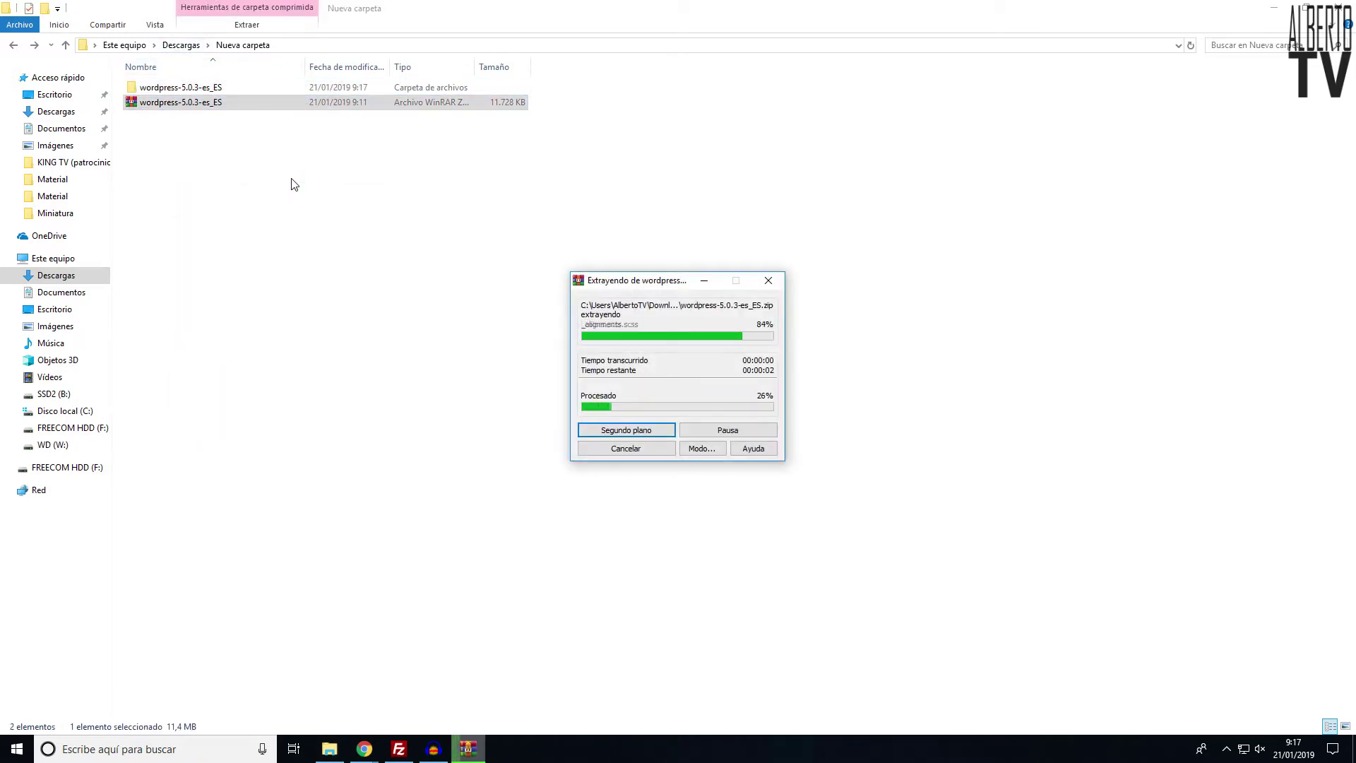
click(178, 89)
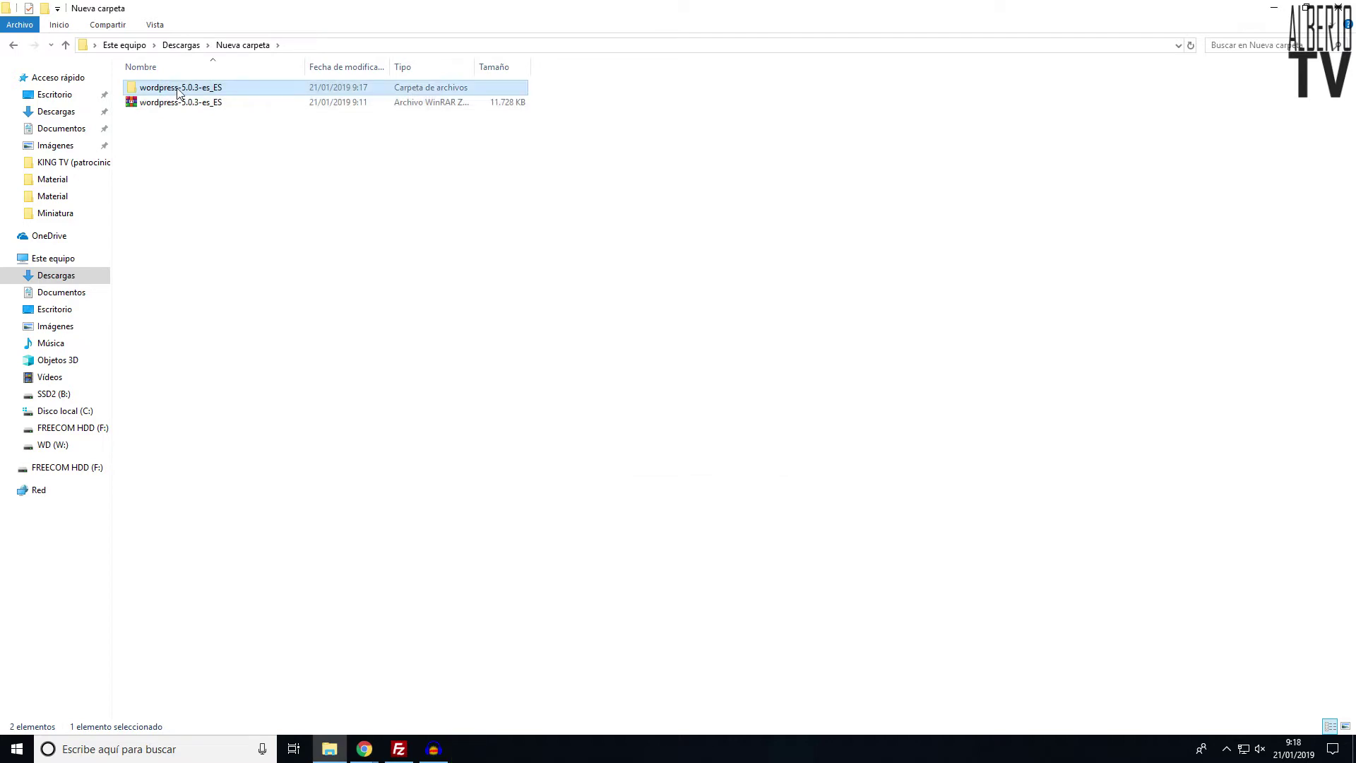
double_click(178, 90)
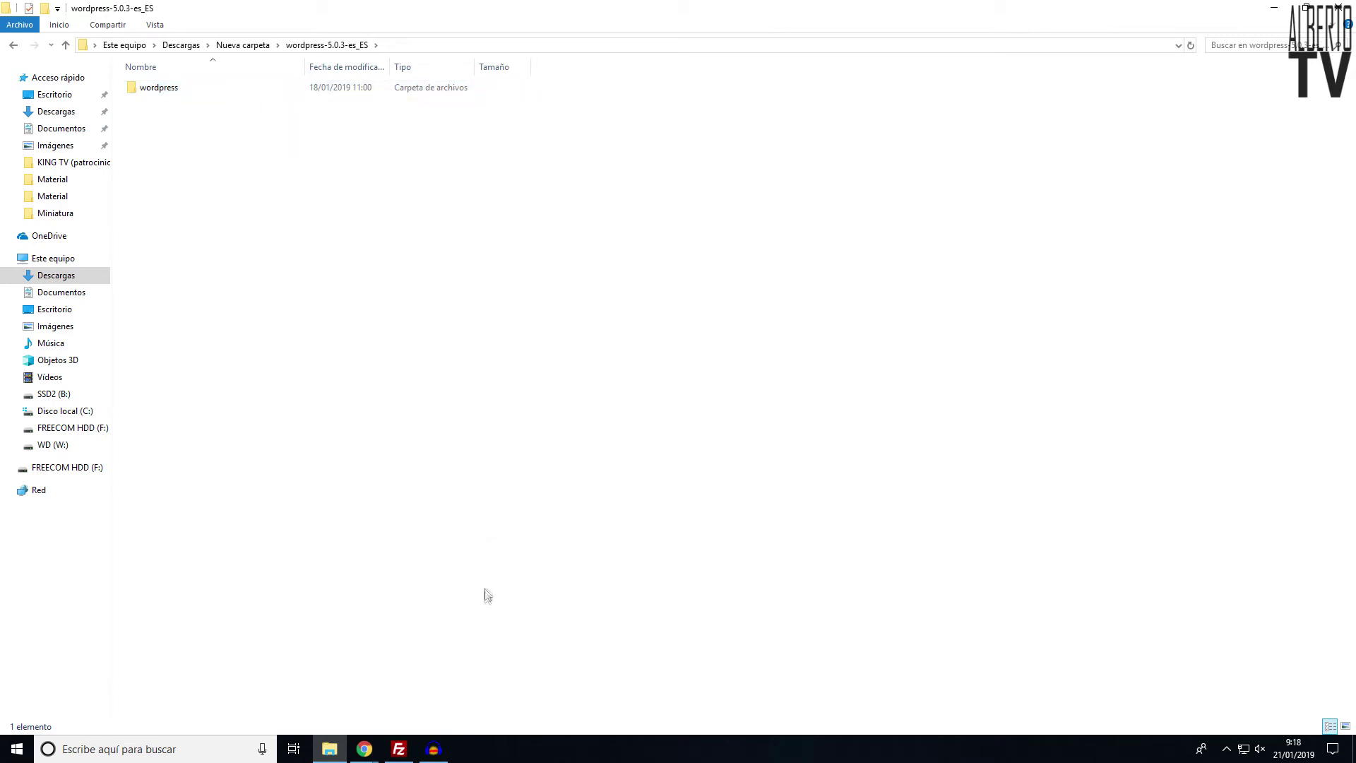
Switch to FileZilla and restore its maximized window to a smaller one over the extracted WordPress folder
click(400, 749)
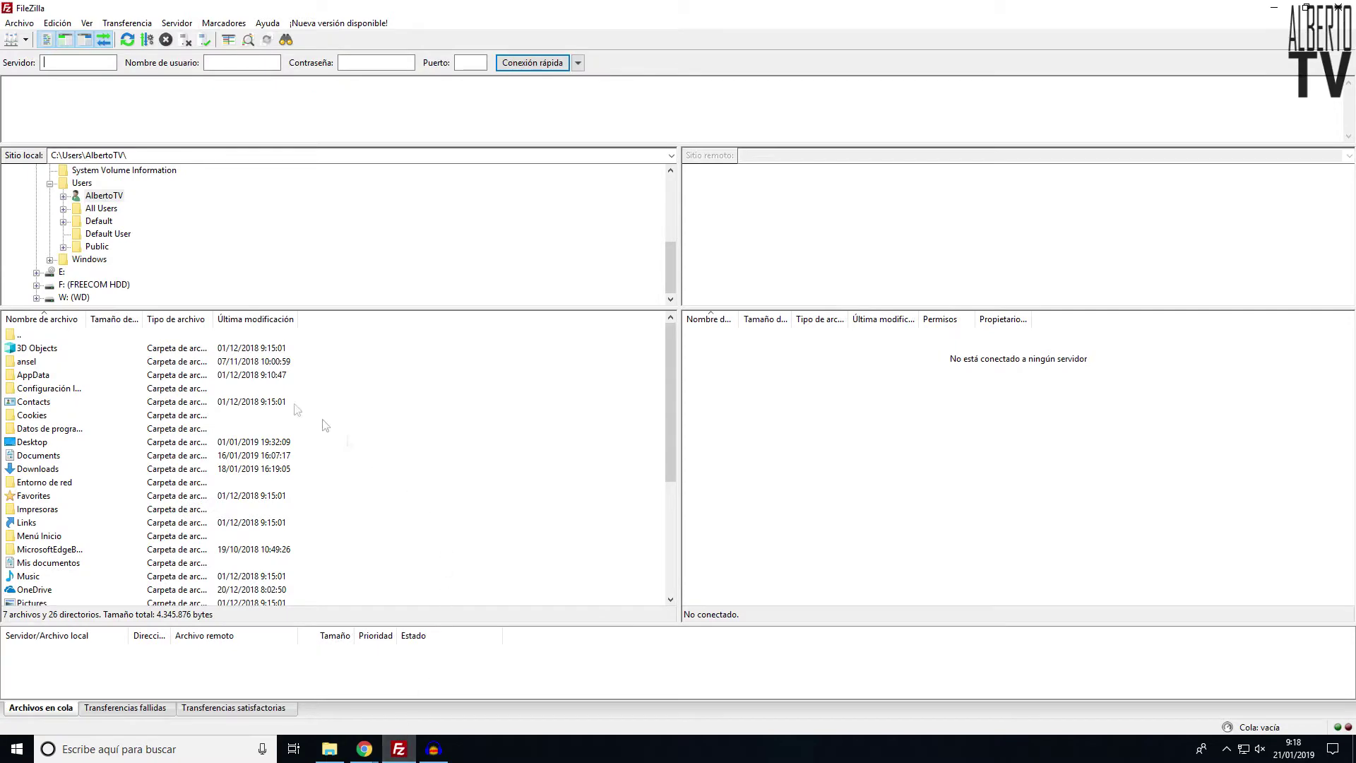
click(1306, 9)
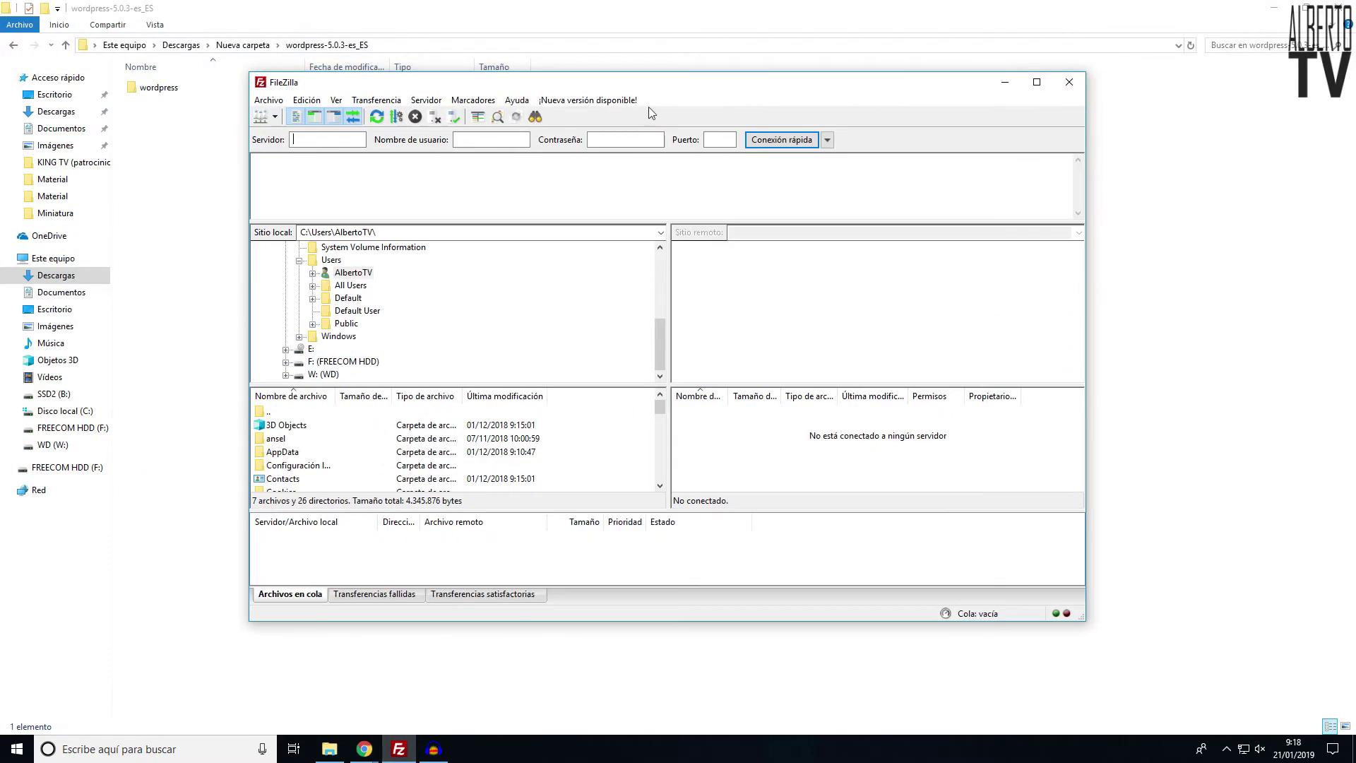
drag(646, 114, 725, 117)
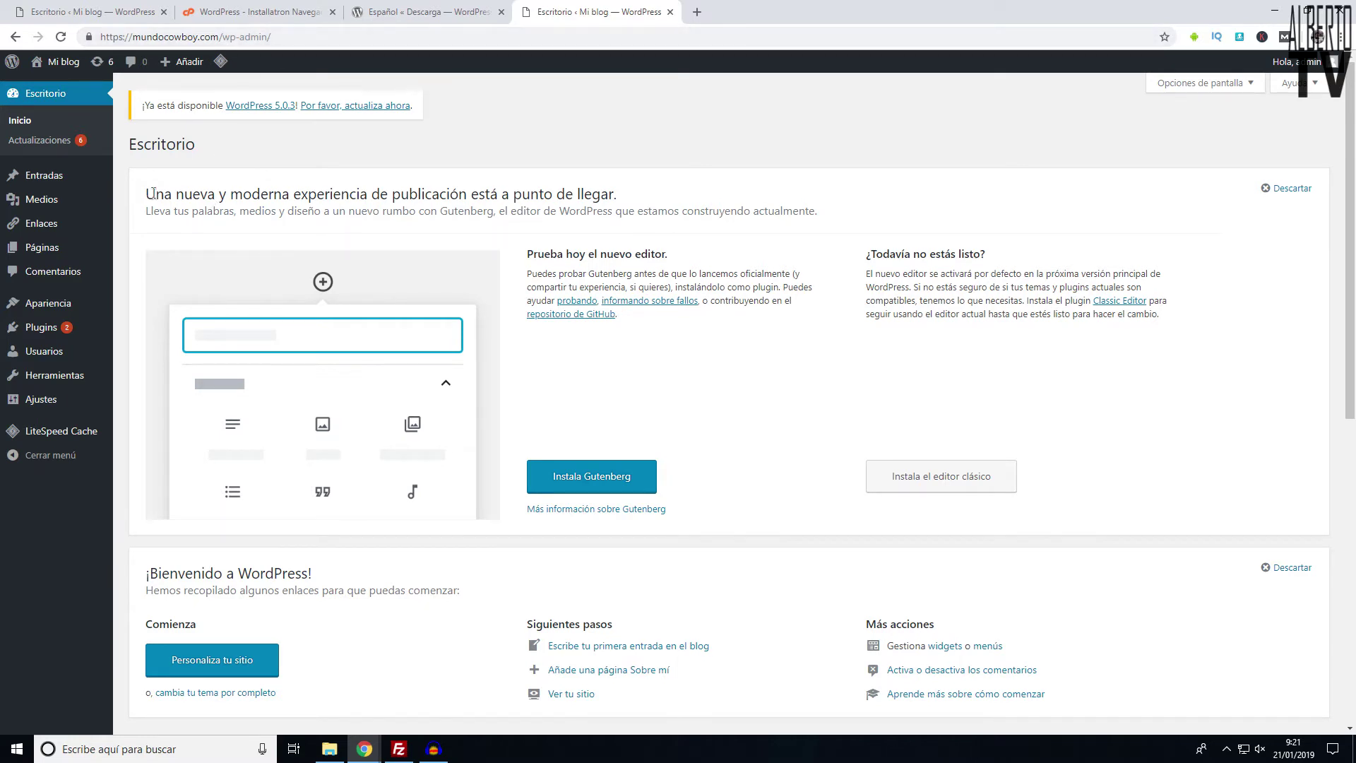
In the WordPress general settings, set the site title to MundoCowboy.com
mouse_move(65, 243)
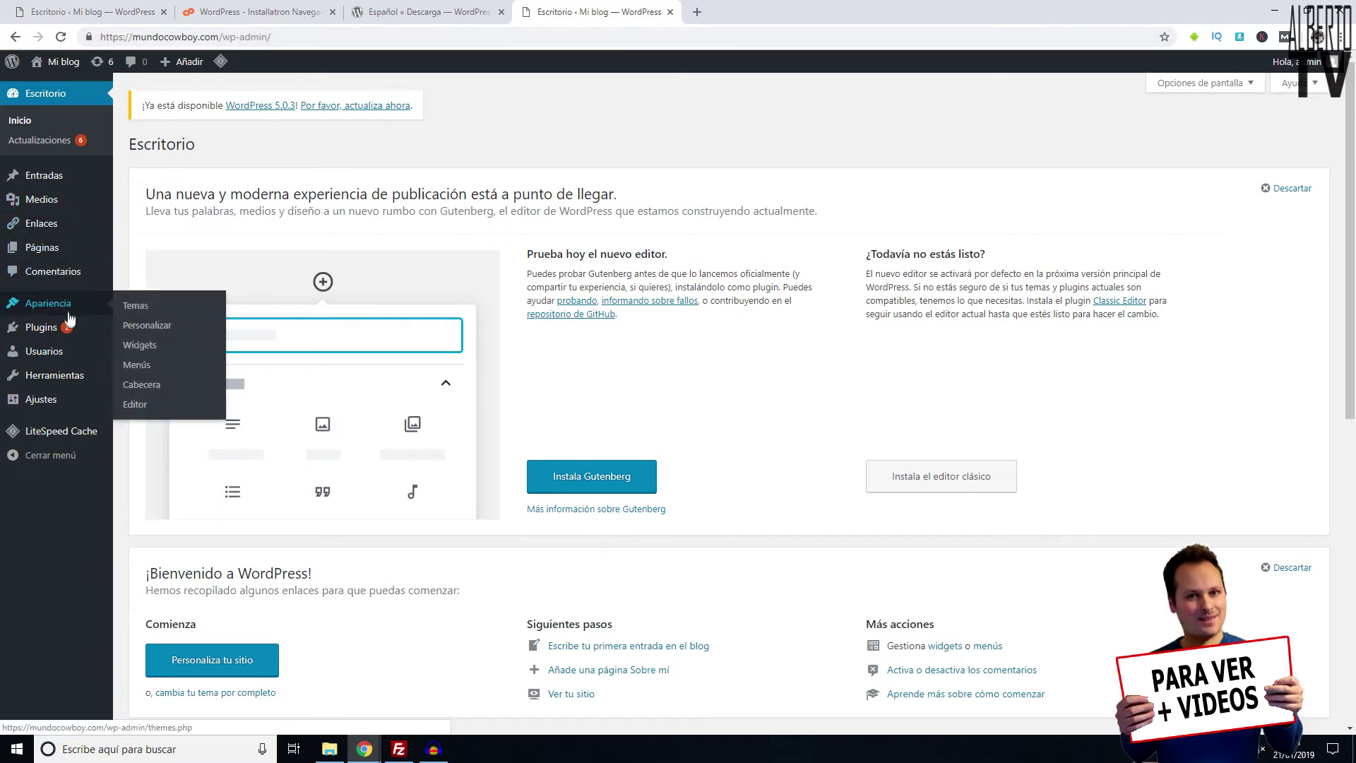
mouse_move(57, 399)
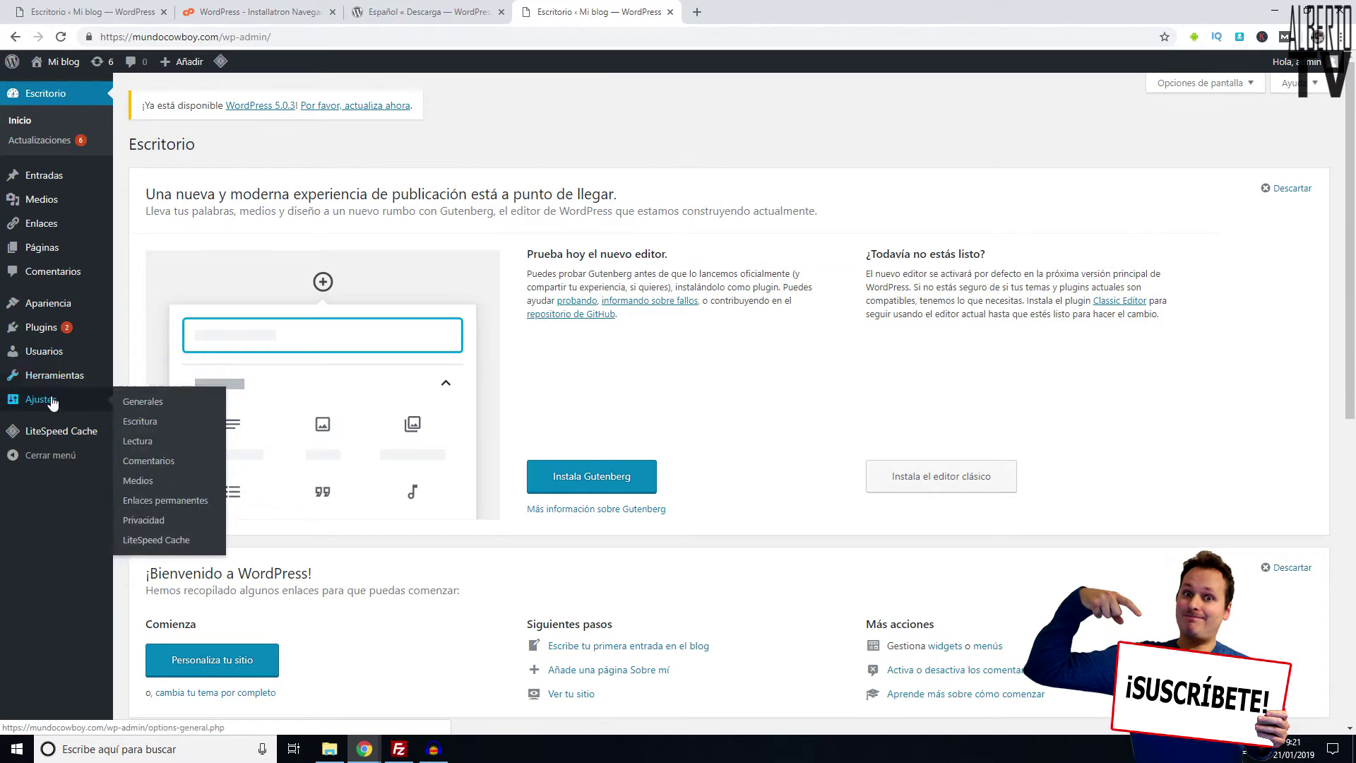
click(145, 402)
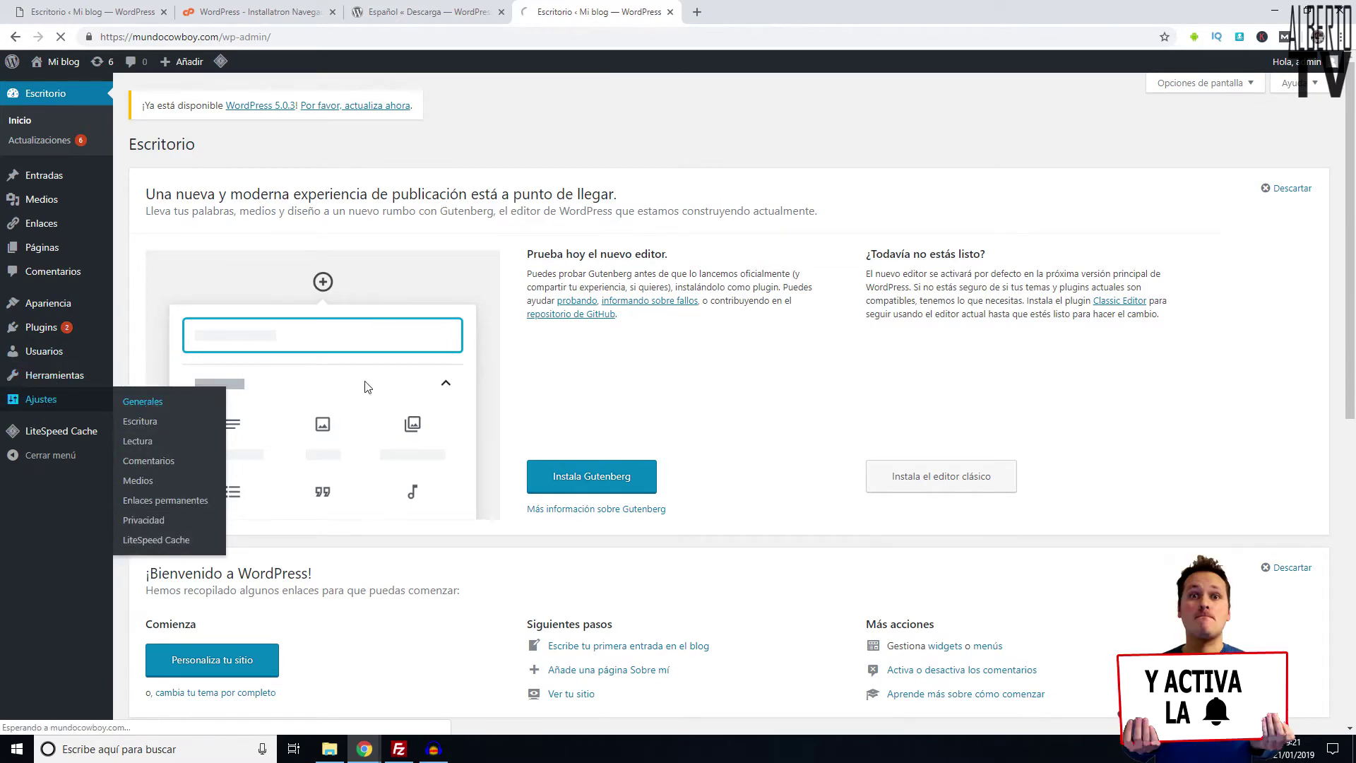
drag(346, 182, 282, 203)
text(MundoCowboy.com)
Clear the site's short description and save the general settings
drag(452, 227, 205, 232)
key(BackSpace)
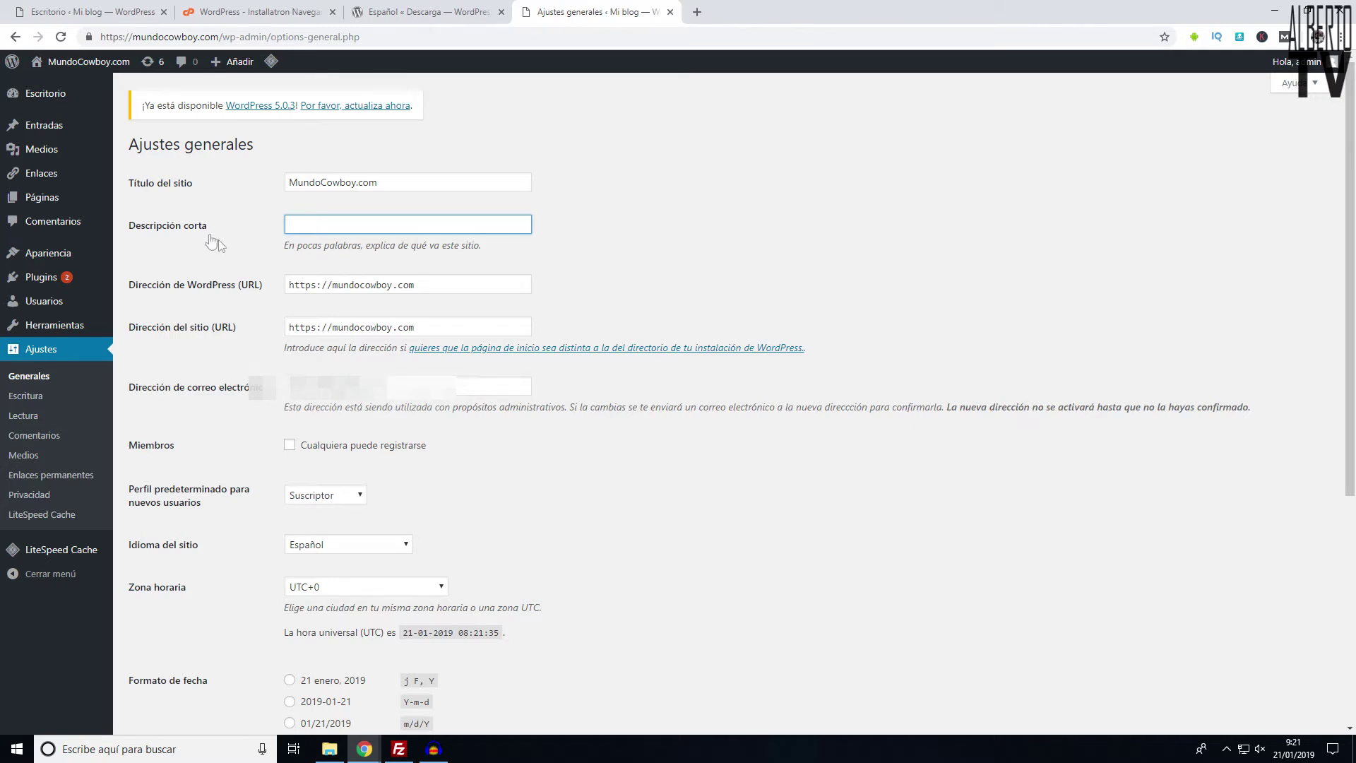
click(669, 264)
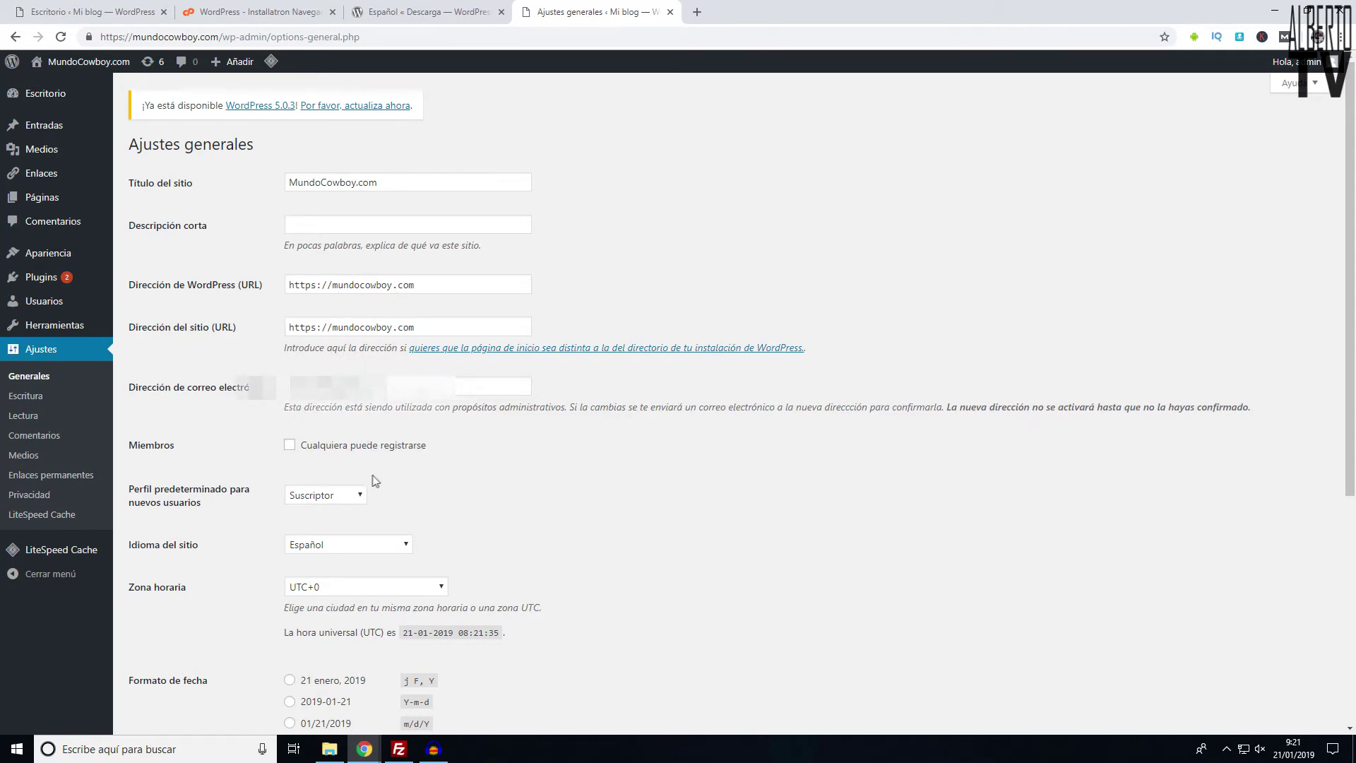
scroll(367, 480, down, 5)
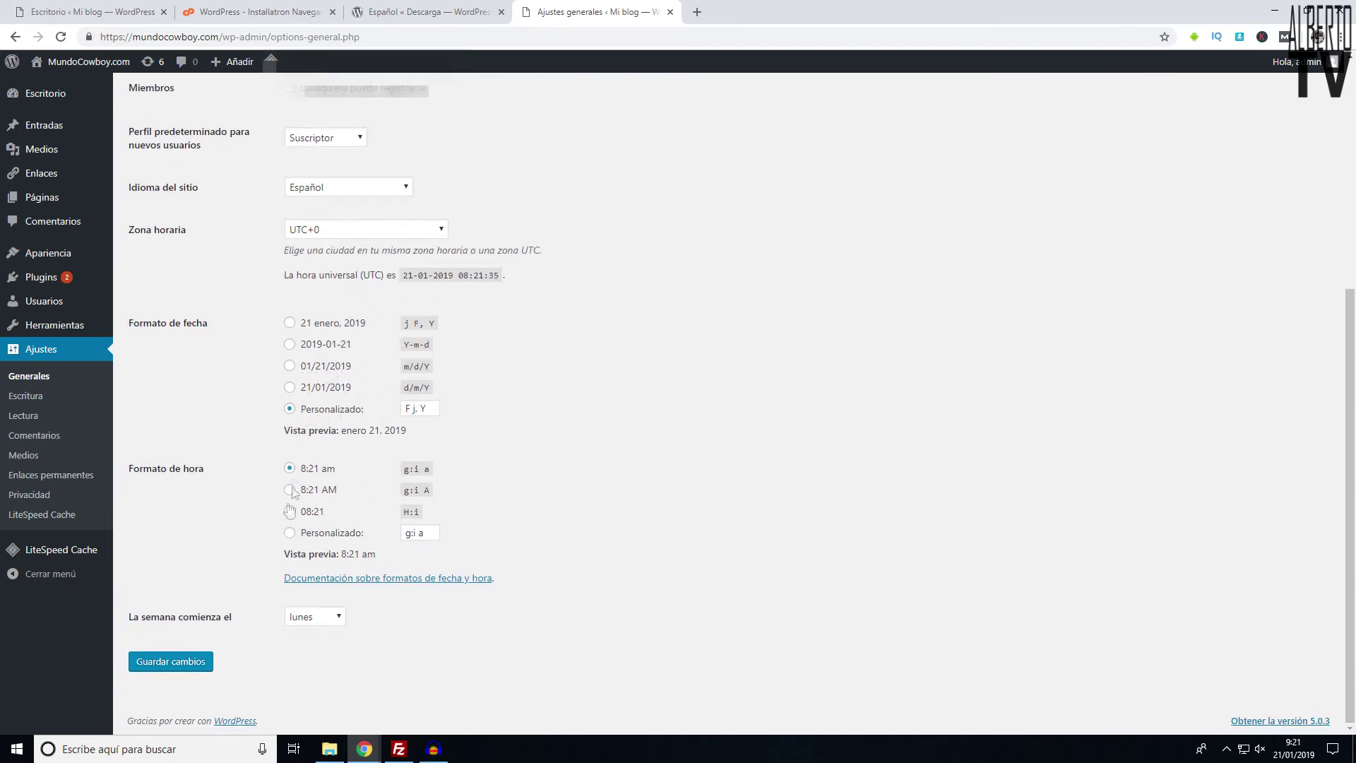
click(189, 664)
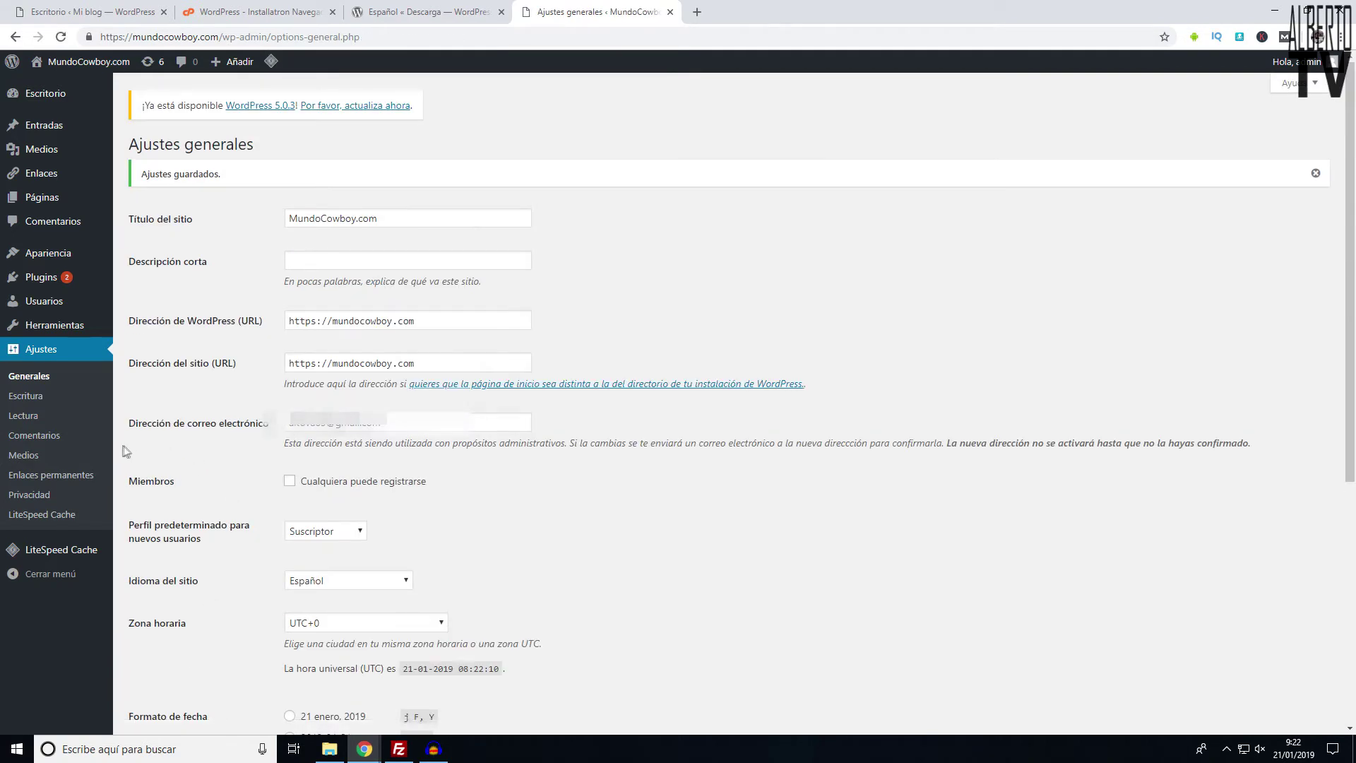
Look over the writing settings, and in the reading settings discourage search engines from indexing the site and save
click(25, 395)
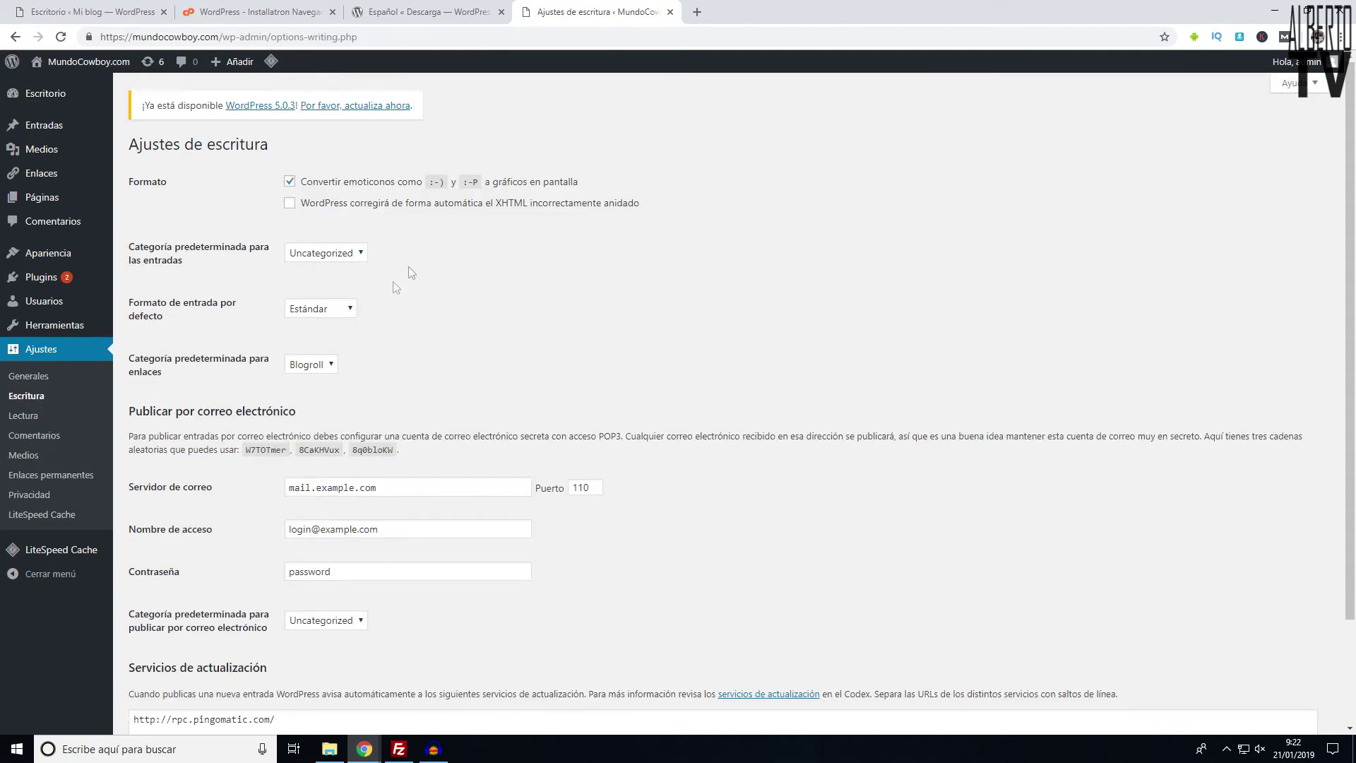
scroll(353, 279, down, 3)
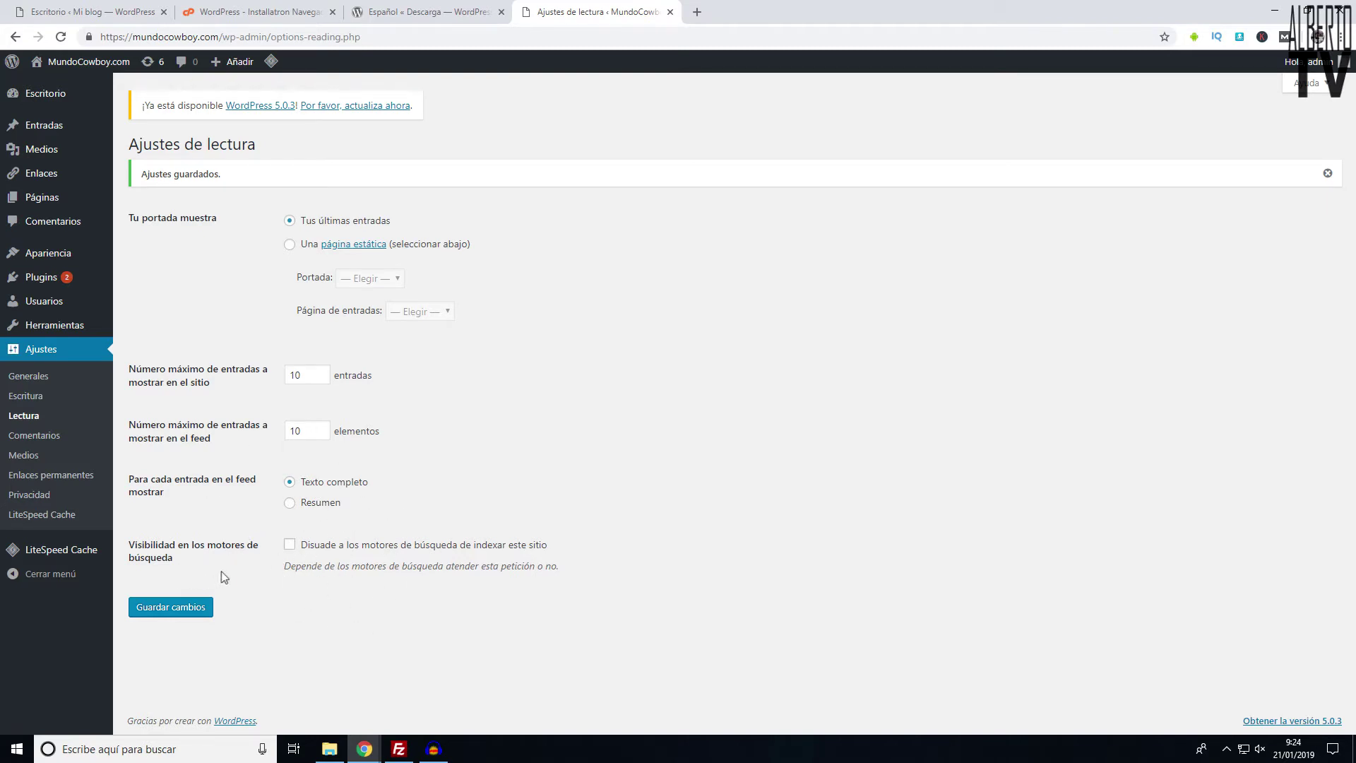
click(289, 548)
click(174, 611)
Review the comment settings and the media settings
click(35, 437)
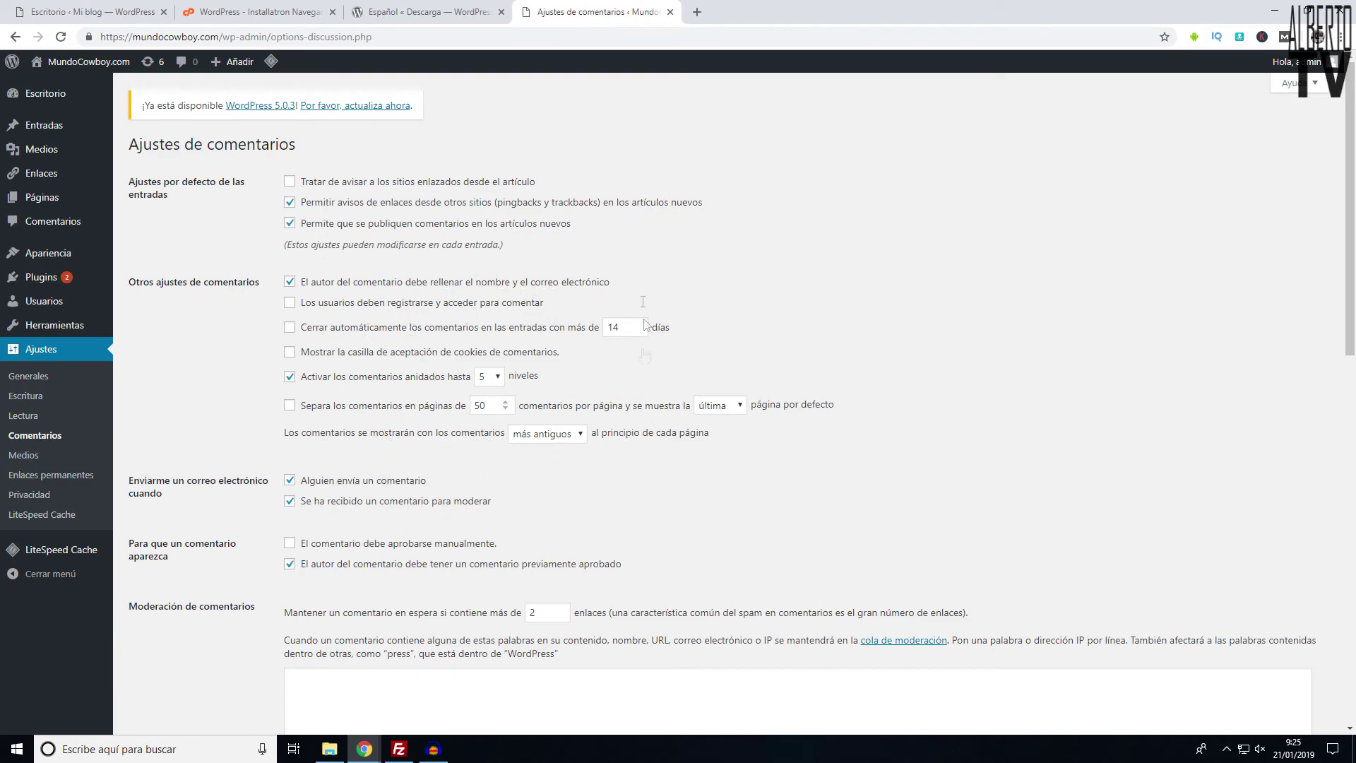
scroll(494, 430, down, 3)
scroll(381, 451, up, 3)
click(25, 455)
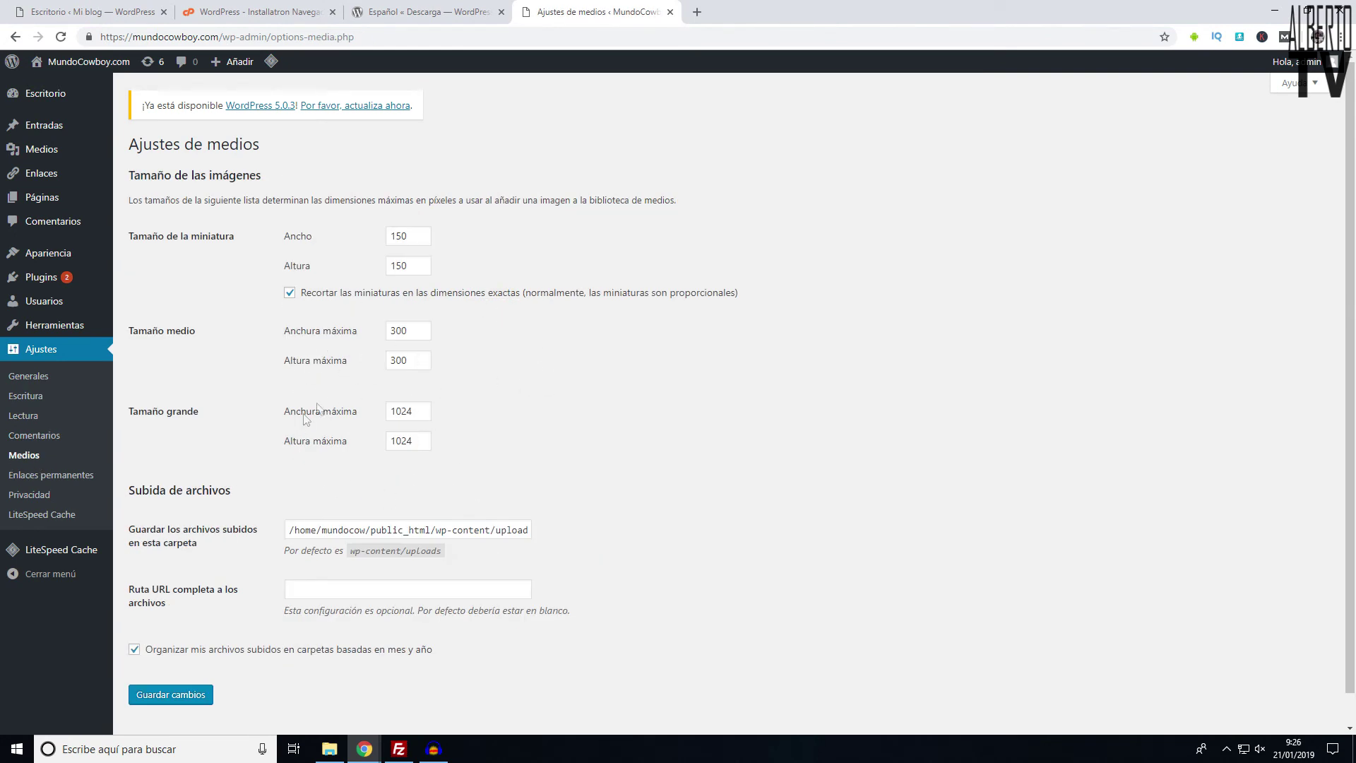
Set the permalinks to the custom structure /%category%/%postname%/ and save the changes
click(47, 480)
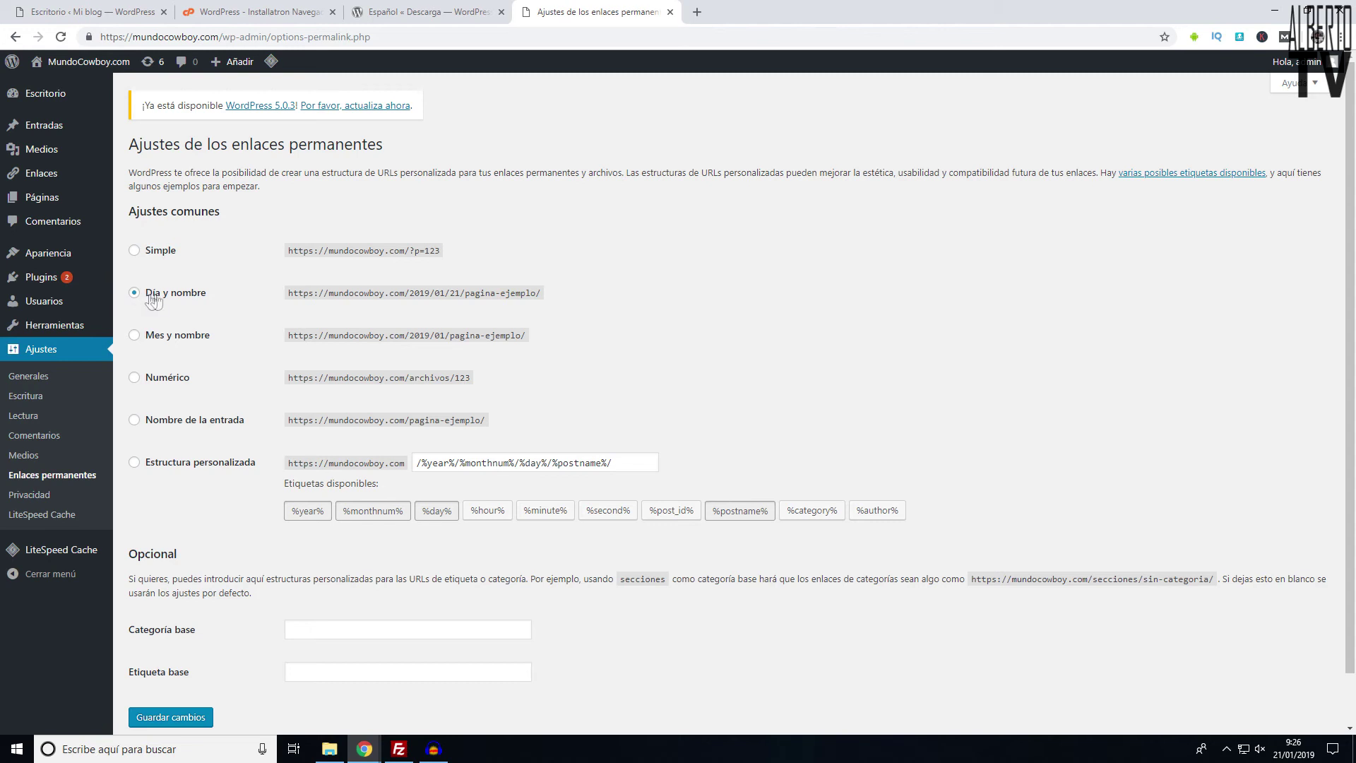
click(138, 464)
drag(423, 464, 607, 467)
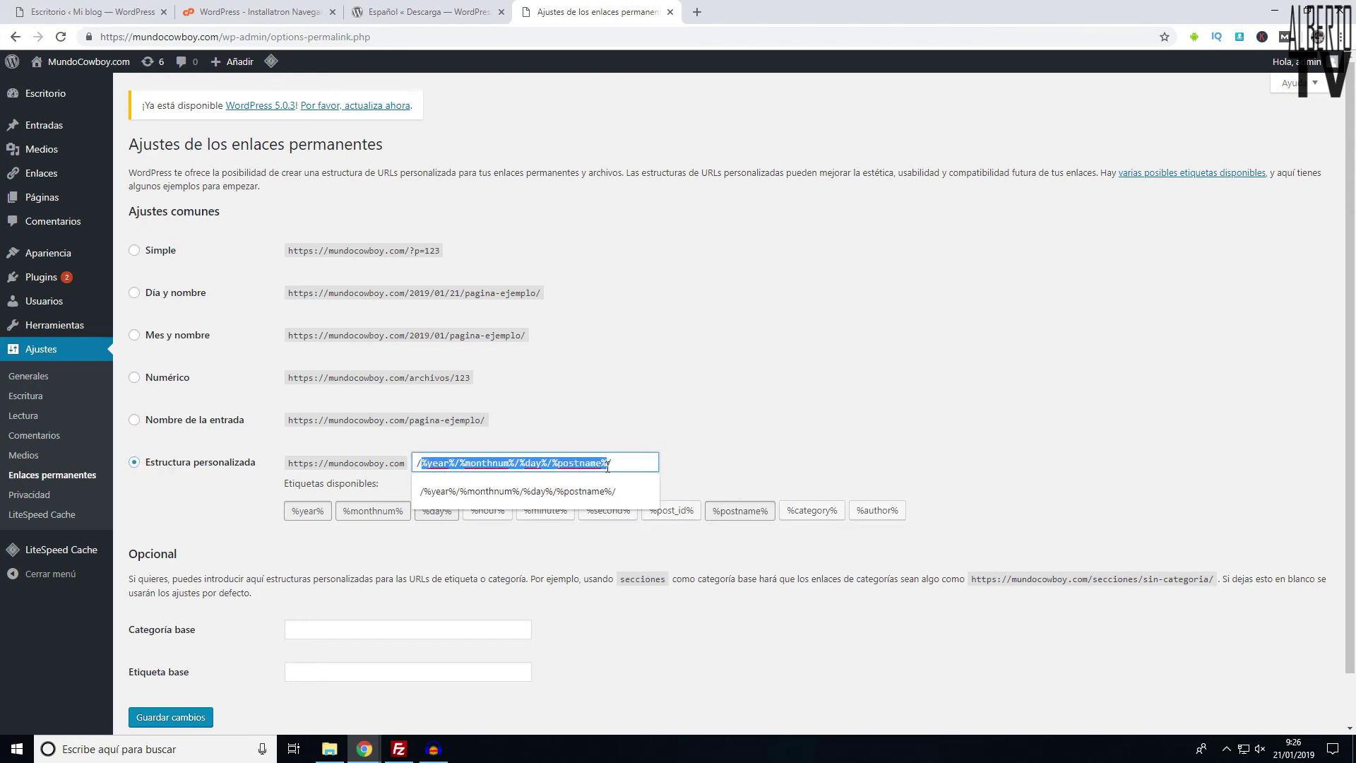
key(BackSpace)
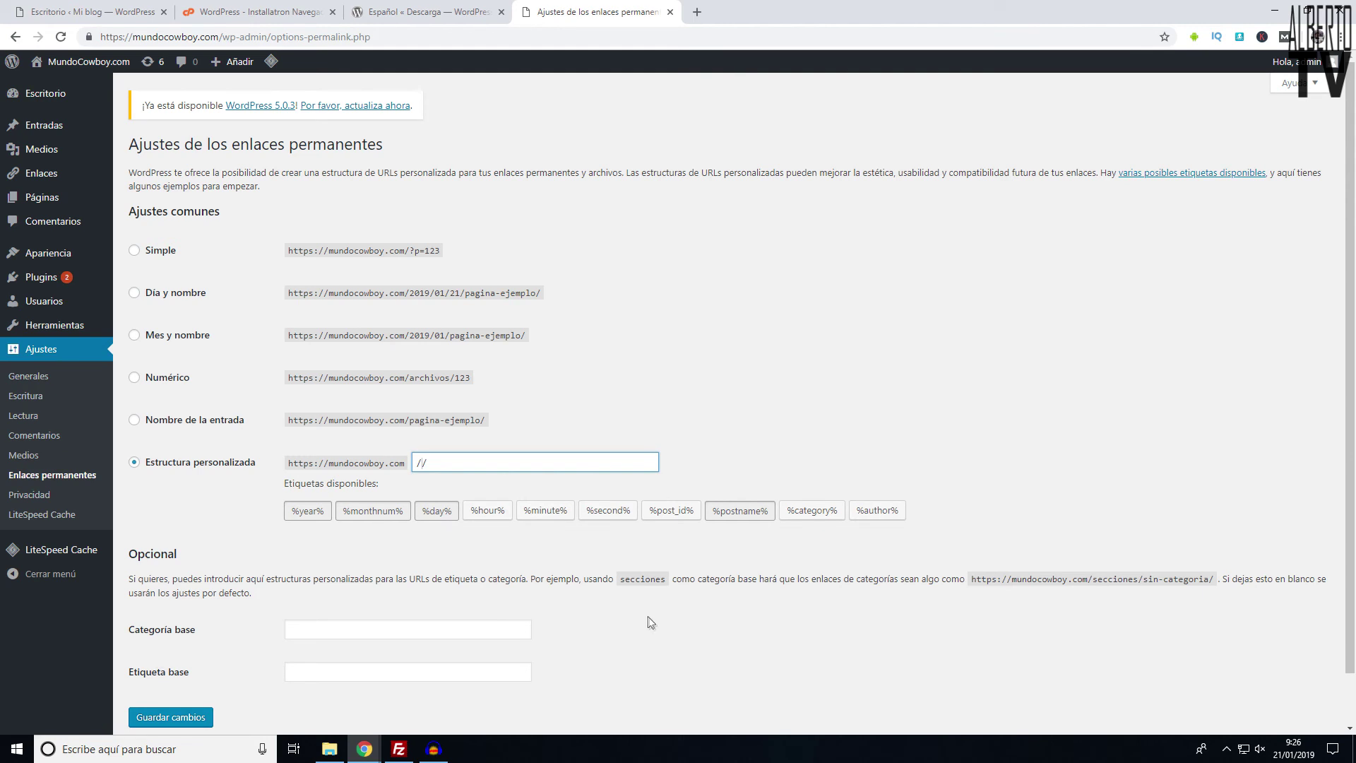
click(812, 510)
click(728, 511)
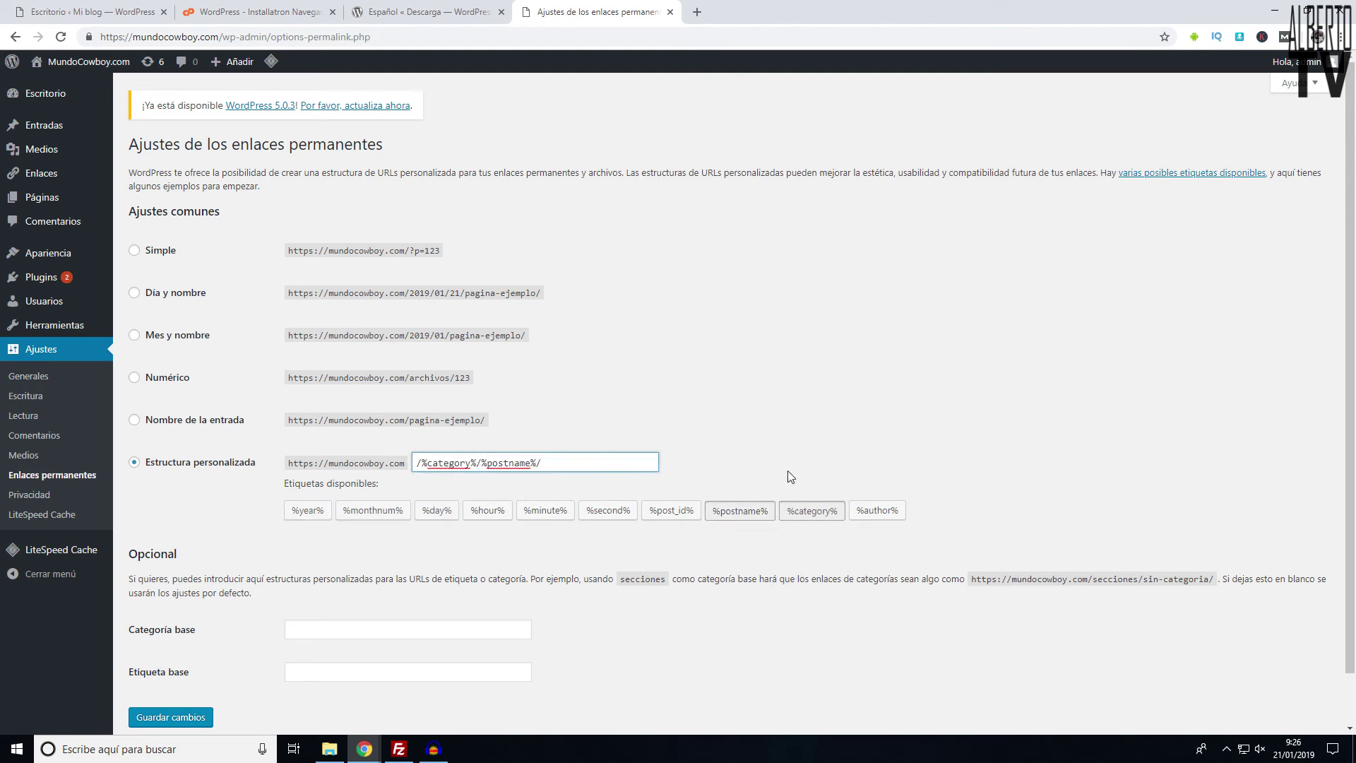
scroll(787, 470, down, 1)
click(179, 663)
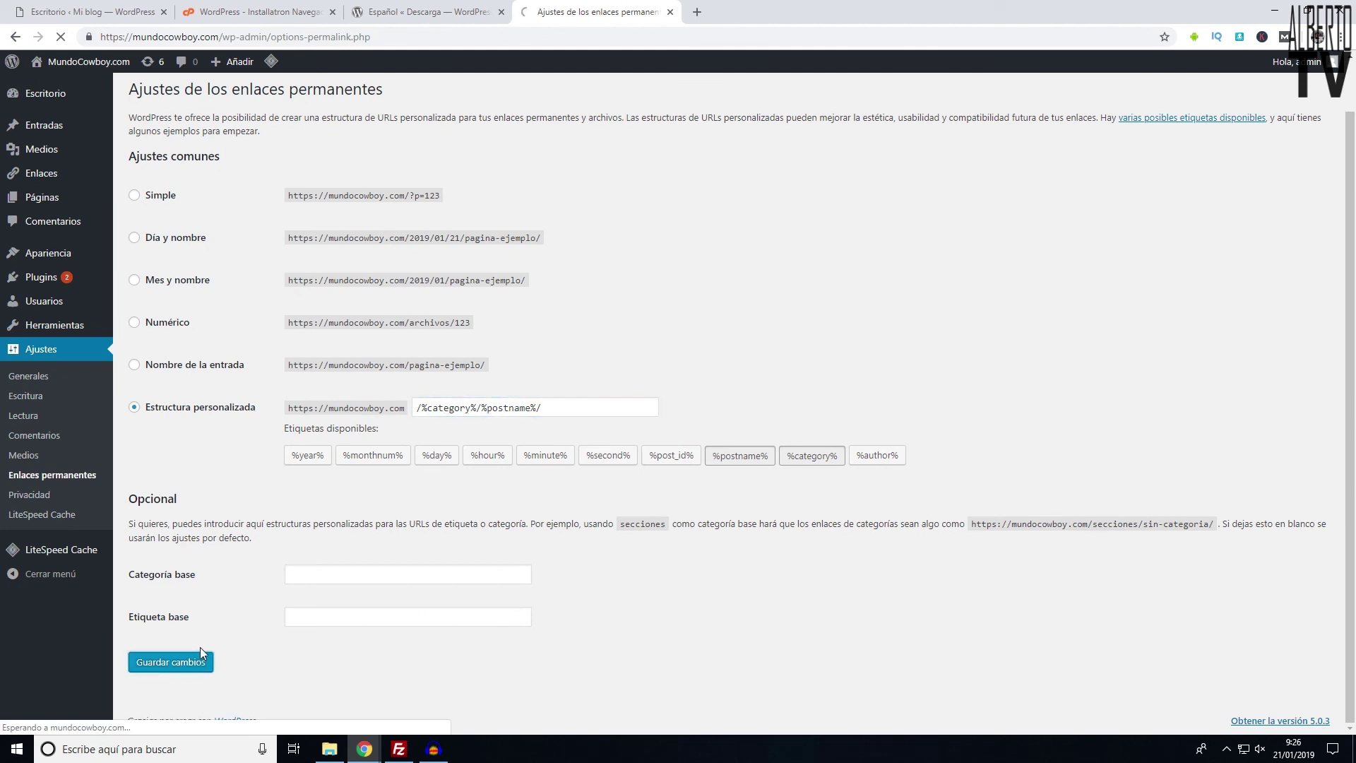